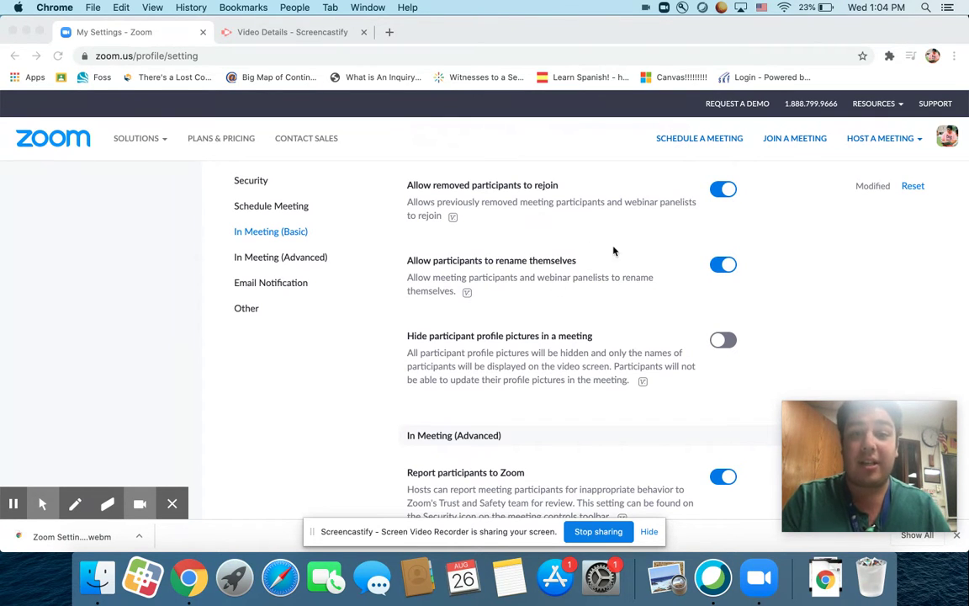
Disallow participants from renaming themselves and enable the Breakout room setting
left_click(728, 267)
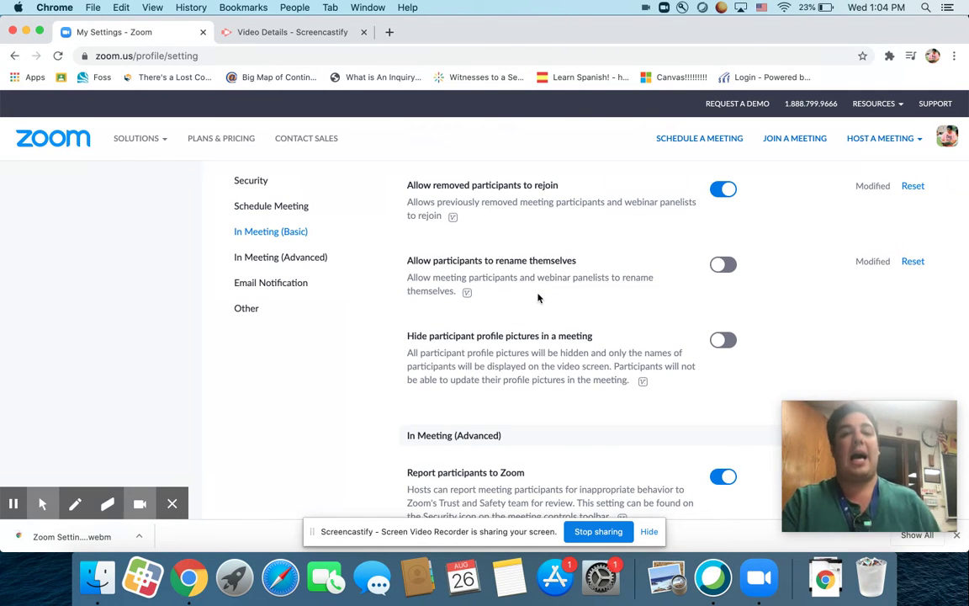
scroll(538, 298, "down", 3)
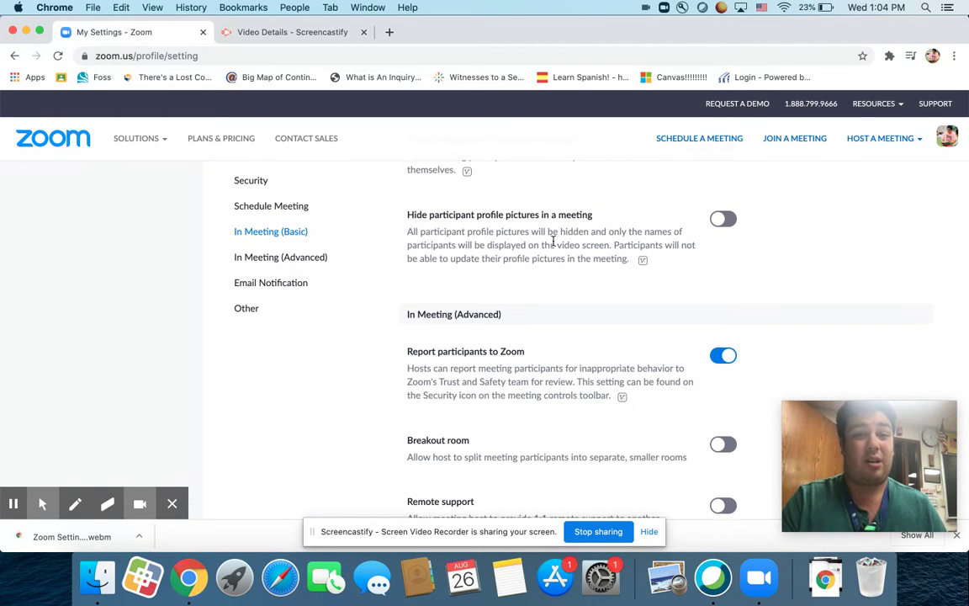
scroll(572, 252, "down", 5)
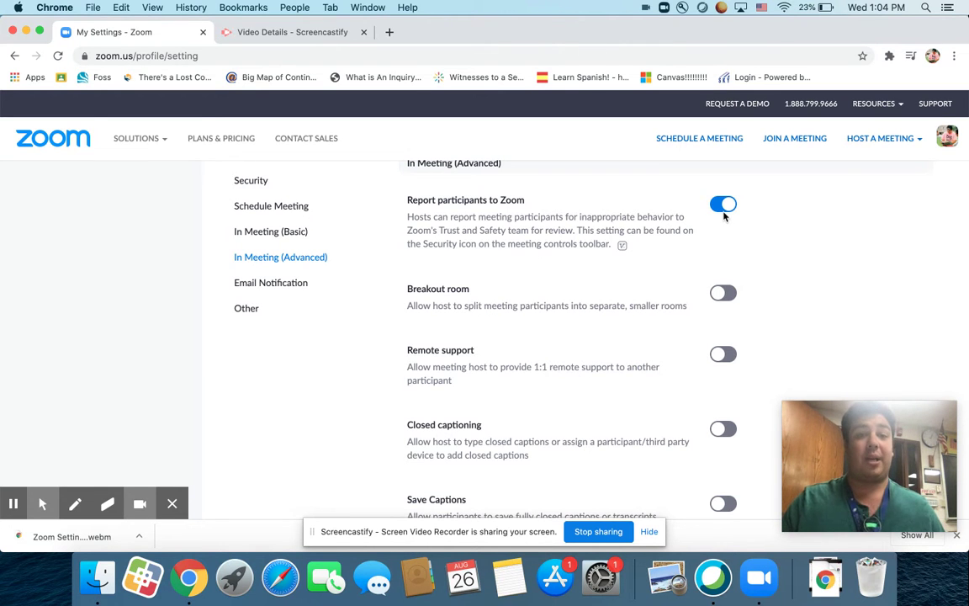
scroll(618, 320, "down", 3)
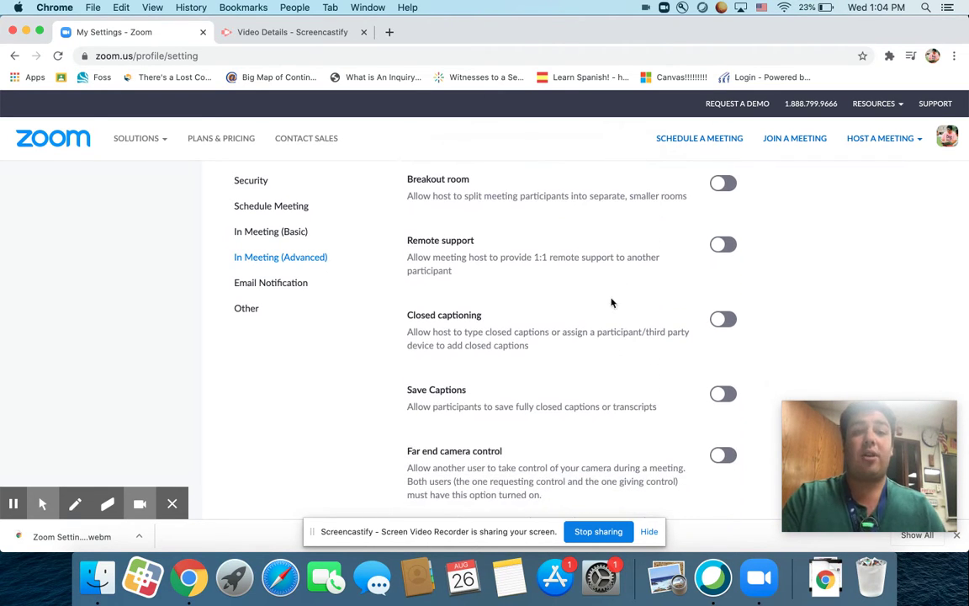
left_click(723, 183)
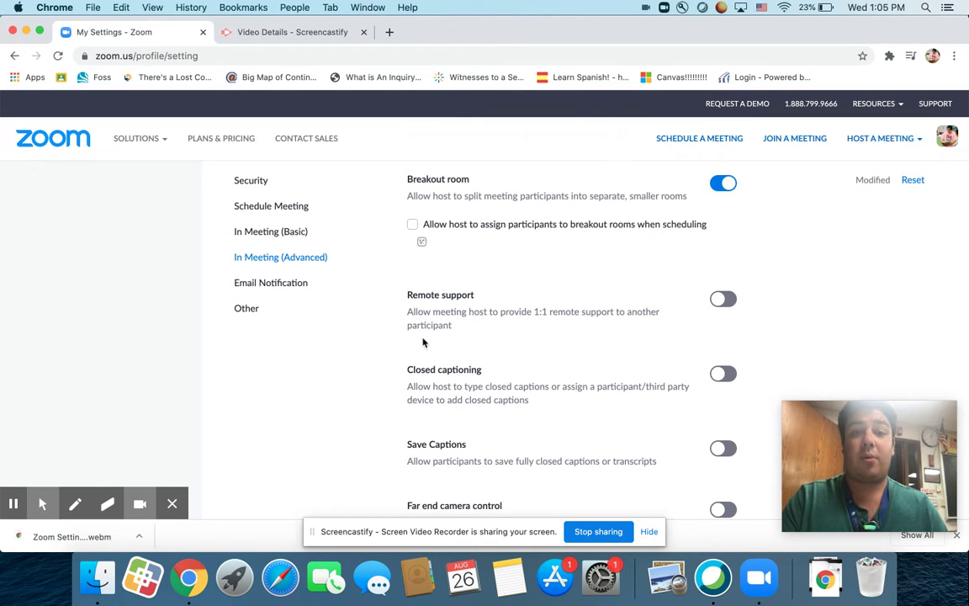
Enable Remote support and Closed captioning for meetings, accepting the effect on their dependent settings
left_click(723, 303)
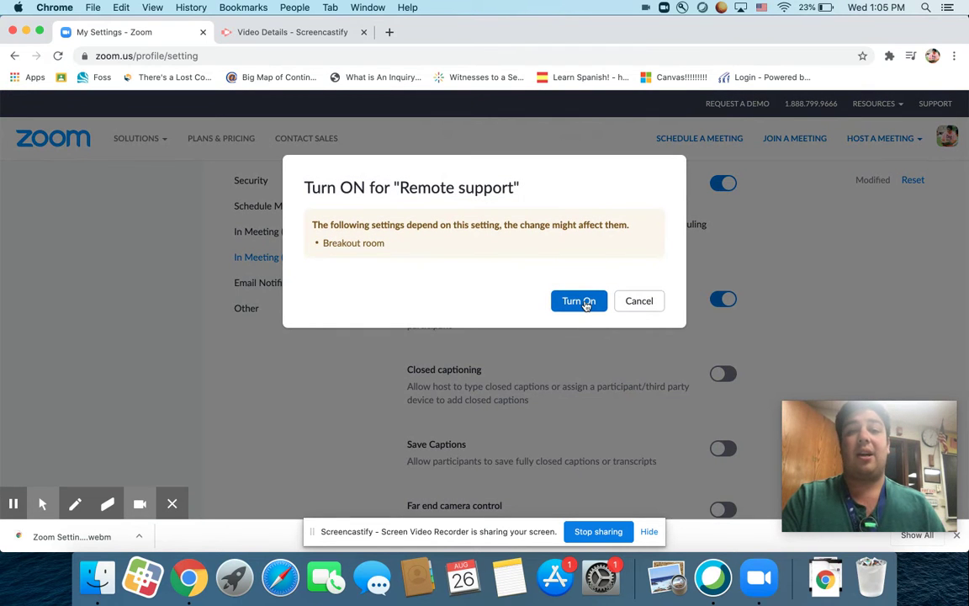
left_click(586, 303)
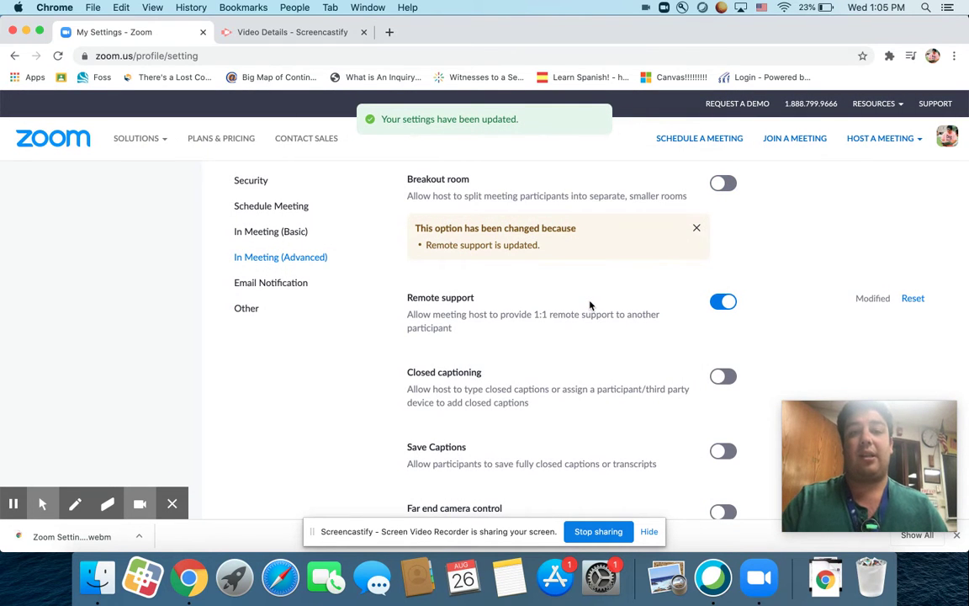
scroll(589, 305, "down", 3)
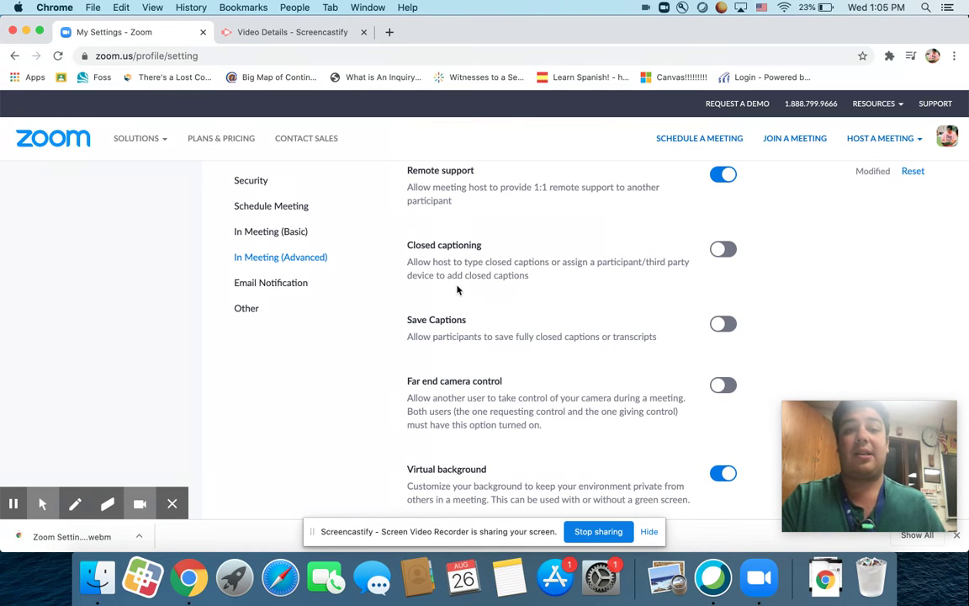
left_click(724, 249)
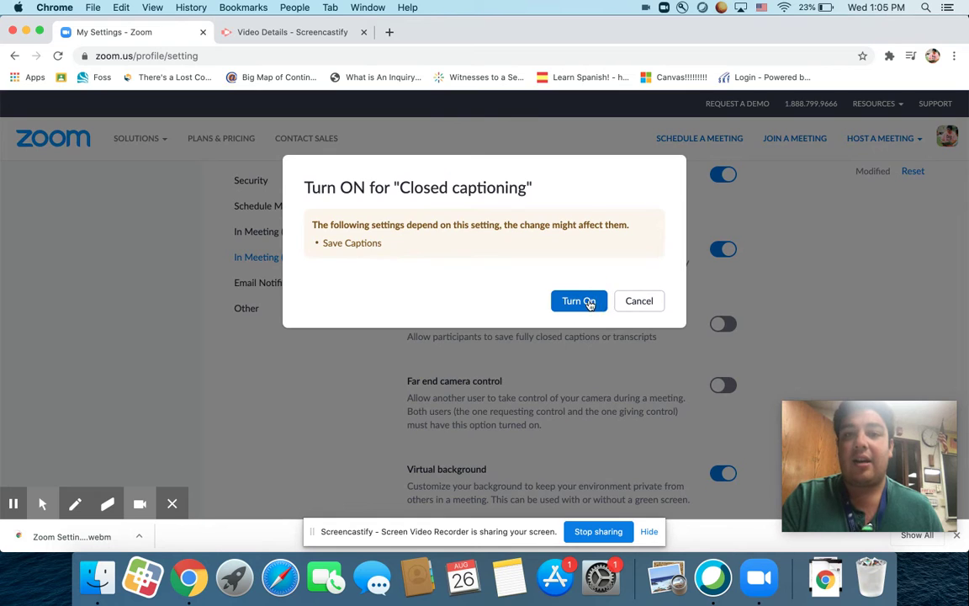
left_click(588, 301)
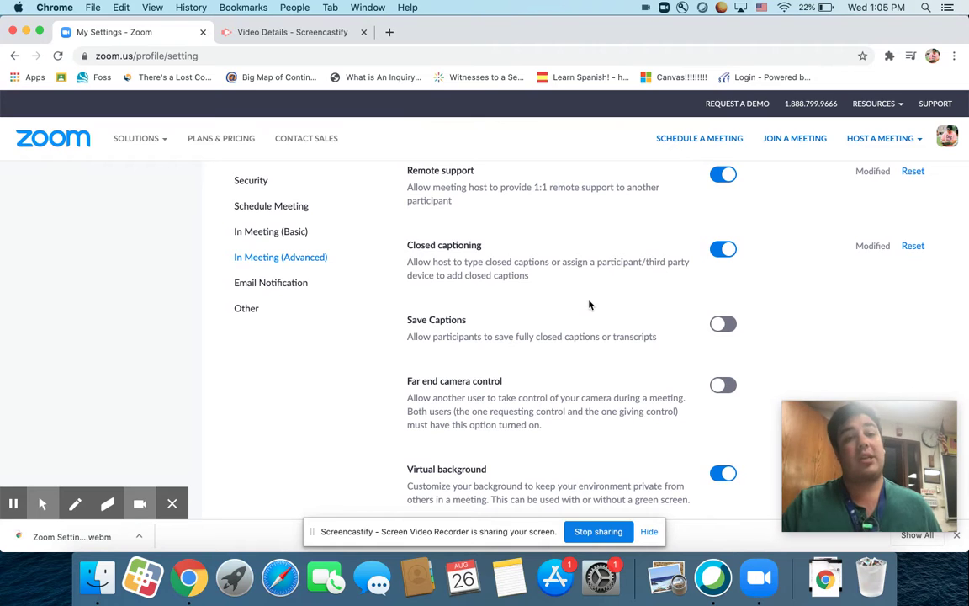
Disable Video filters in the advanced in-meeting settings so participants cannot apply them to their videos
scroll(589, 305, "down", 2)
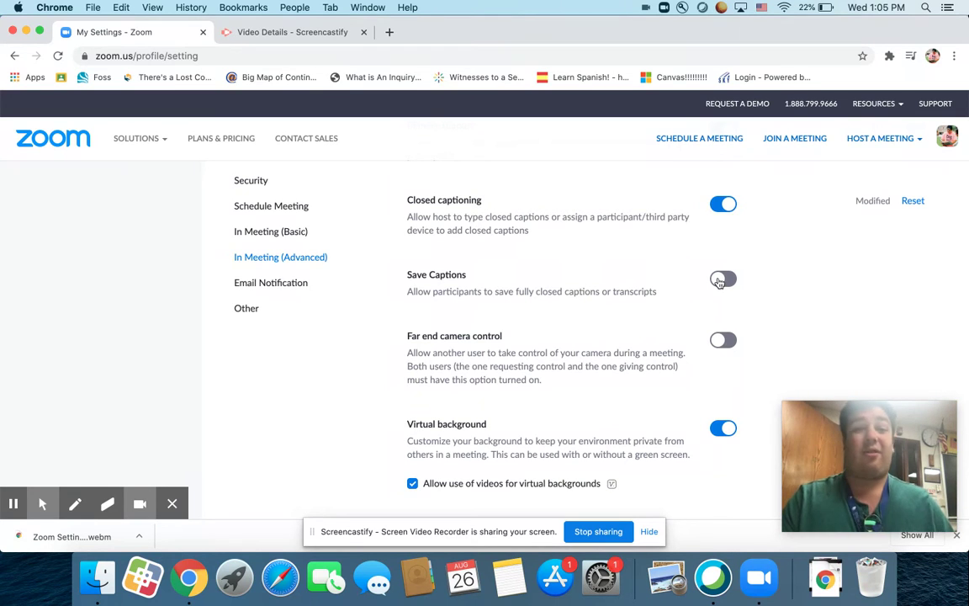
scroll(478, 301, "down", 2)
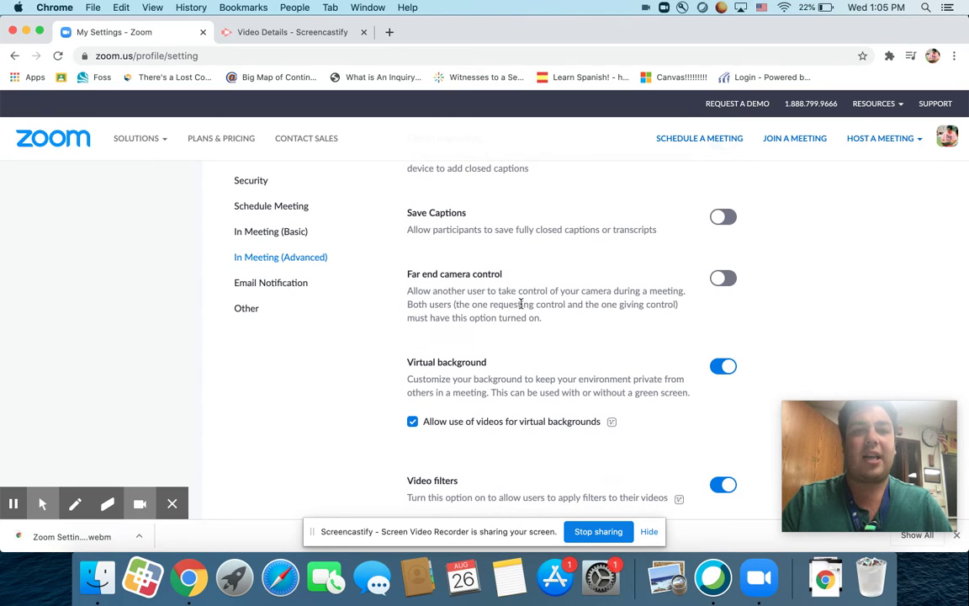
scroll(466, 258, "down", 2)
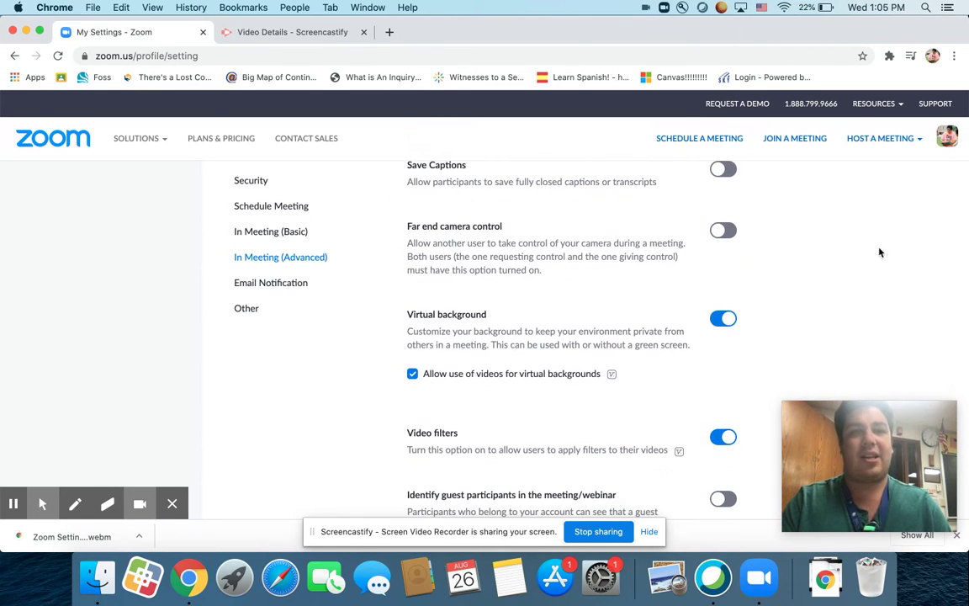
scroll(567, 300, "down", 3)
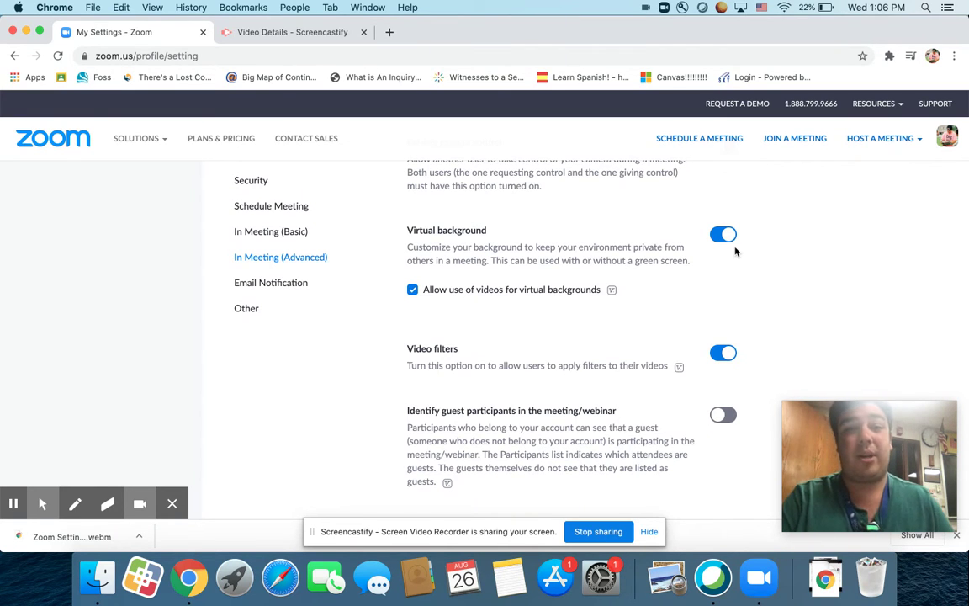
scroll(583, 346, "down", 3)
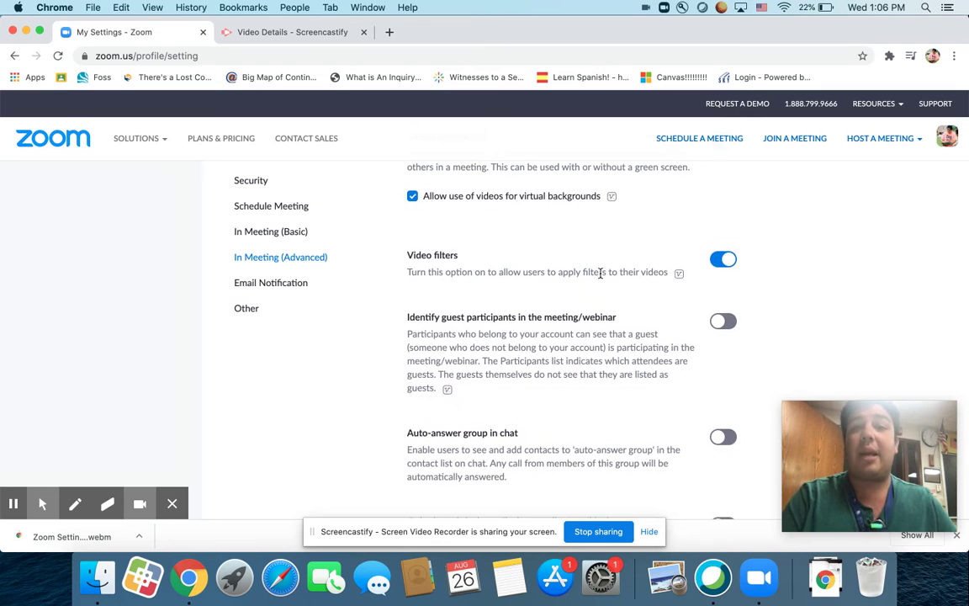
left_click(727, 259)
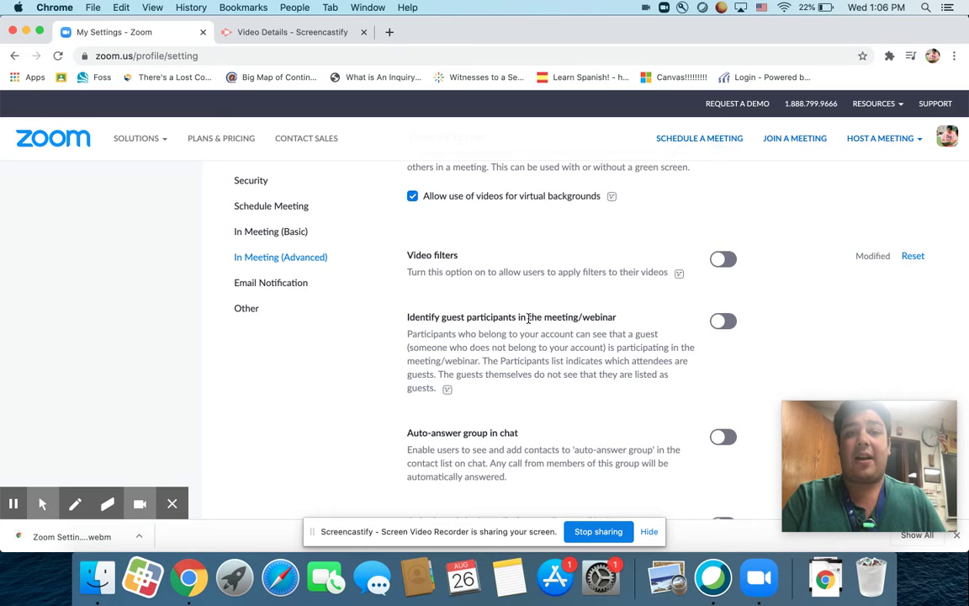
Enable the setting that identifies guest participants in the meeting/webinar
scroll(539, 296, "down", 1)
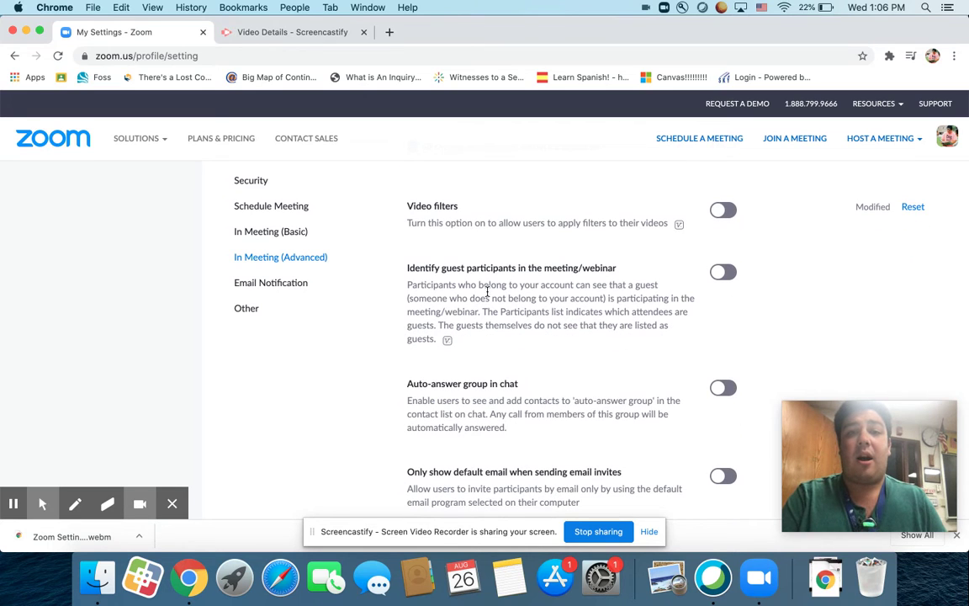
left_click(454, 296)
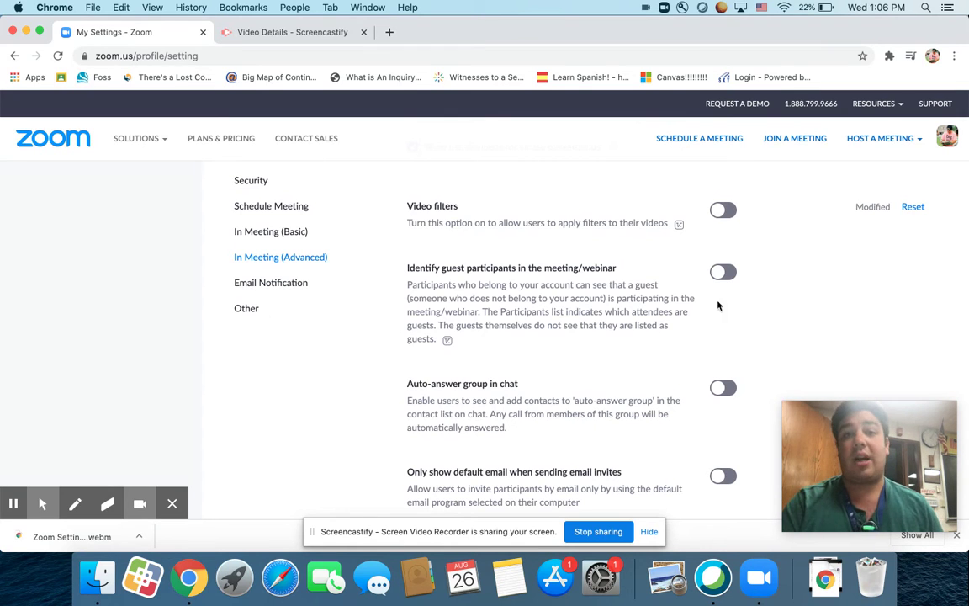
left_click(723, 274)
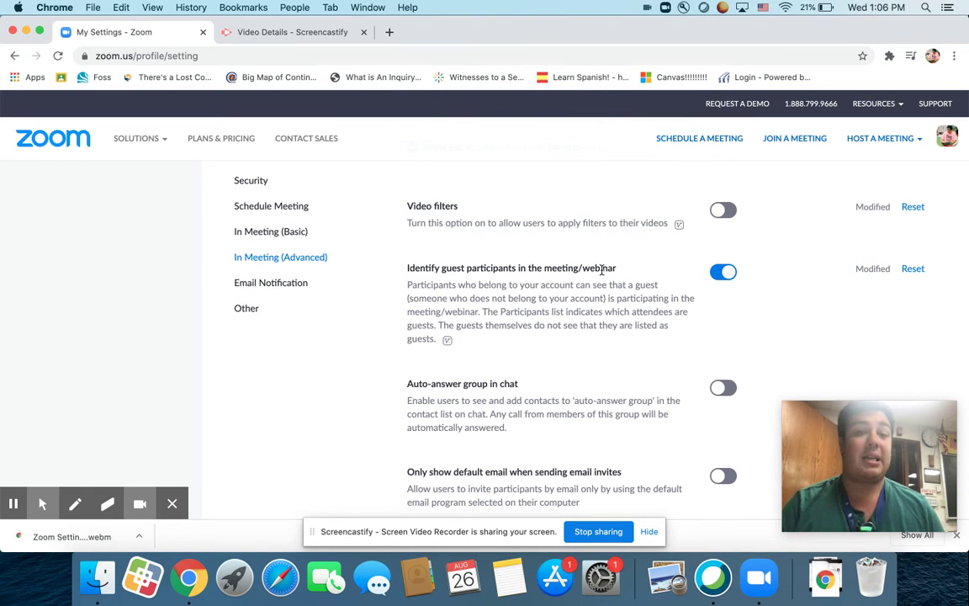
Enable showing a "Join from your browser" link so participants can bypass the Zoom application download
scroll(509, 323, "down", 3)
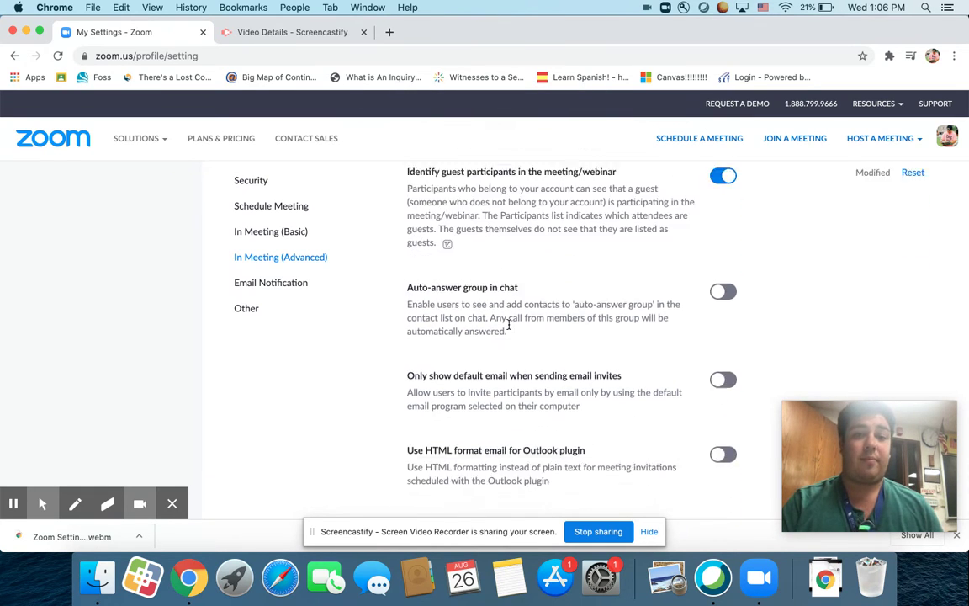
scroll(508, 323, "down", 1)
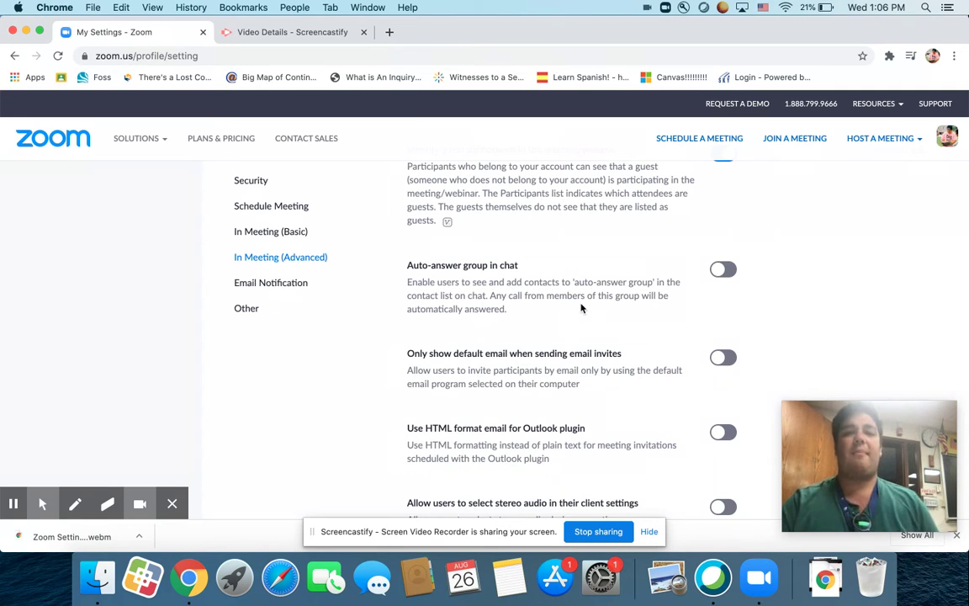
scroll(580, 309, "down", 1)
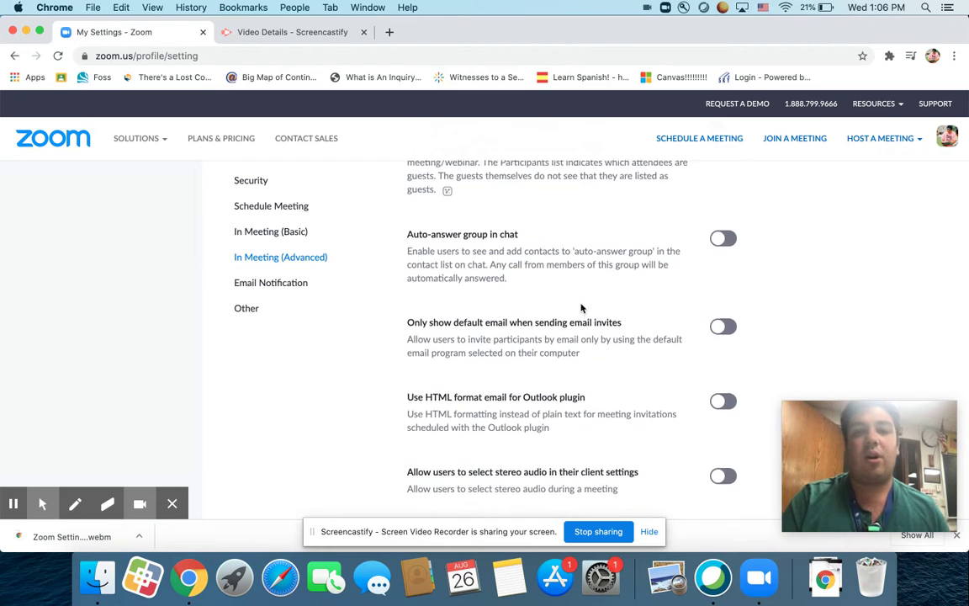
scroll(581, 309, "down", 3)
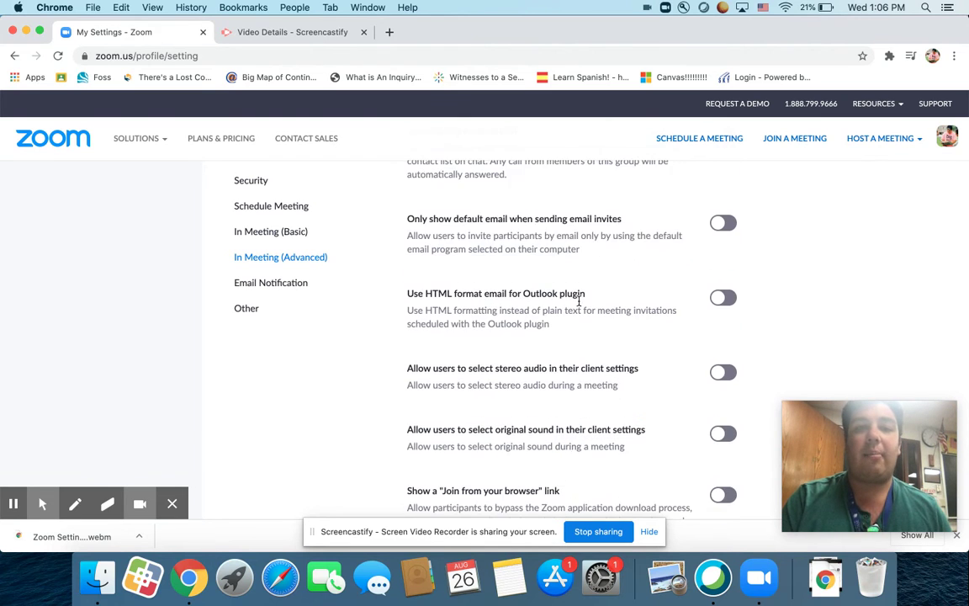
scroll(578, 303, "down", 8)
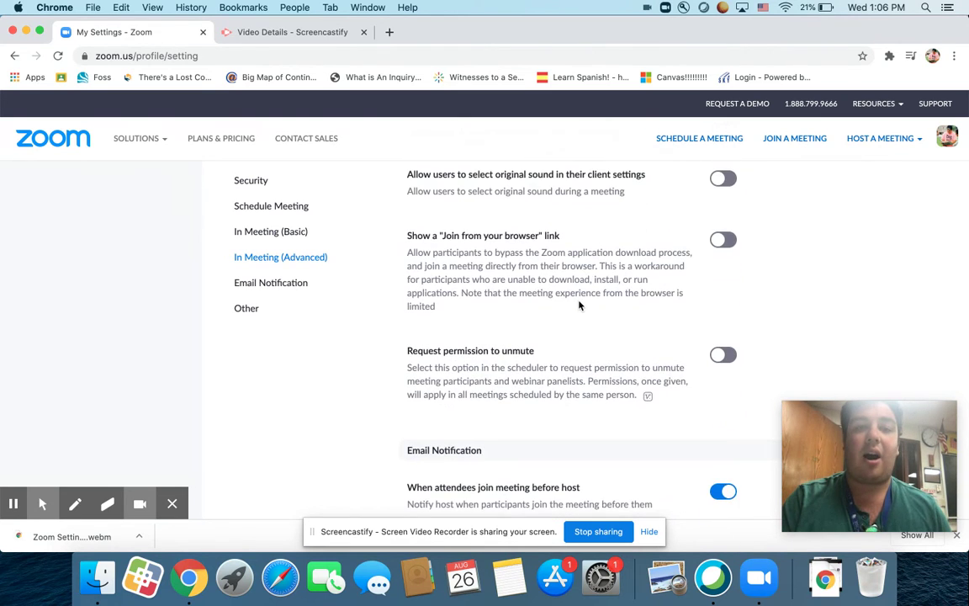
scroll(579, 305, "down", 1)
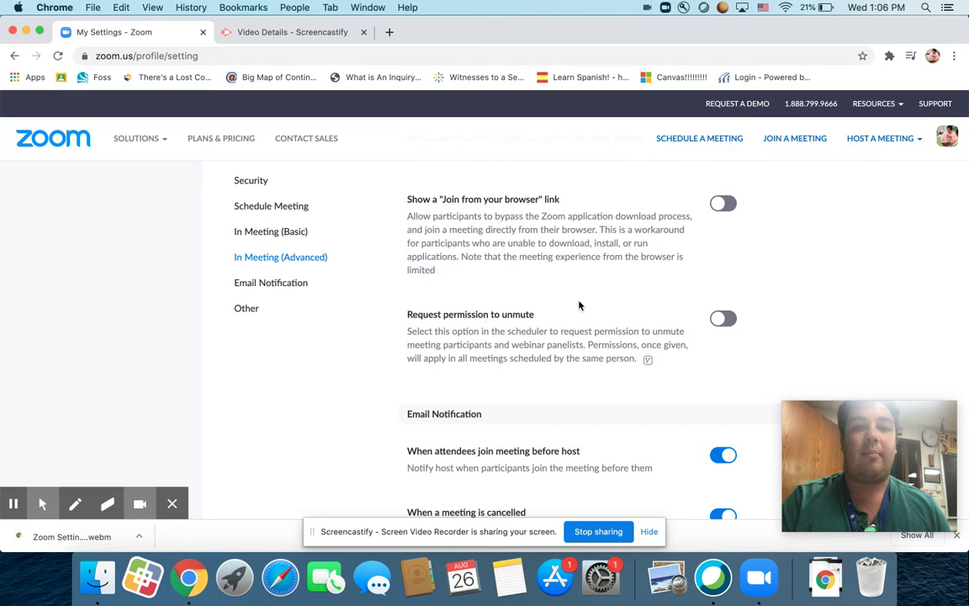
scroll(578, 305, "down", 1)
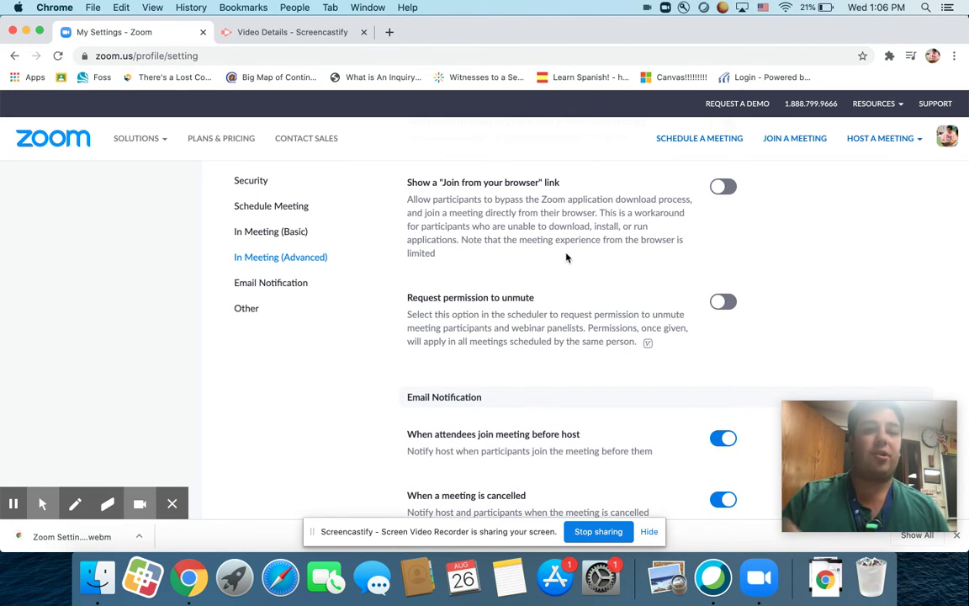
double_click(426, 182)
left_click_drag(437, 180, 525, 182)
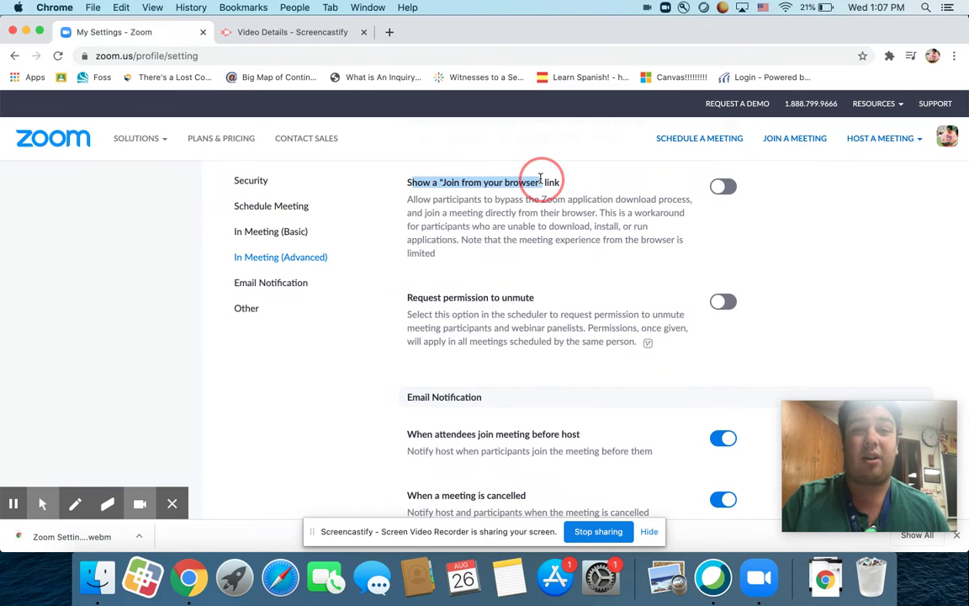
left_click(411, 201)
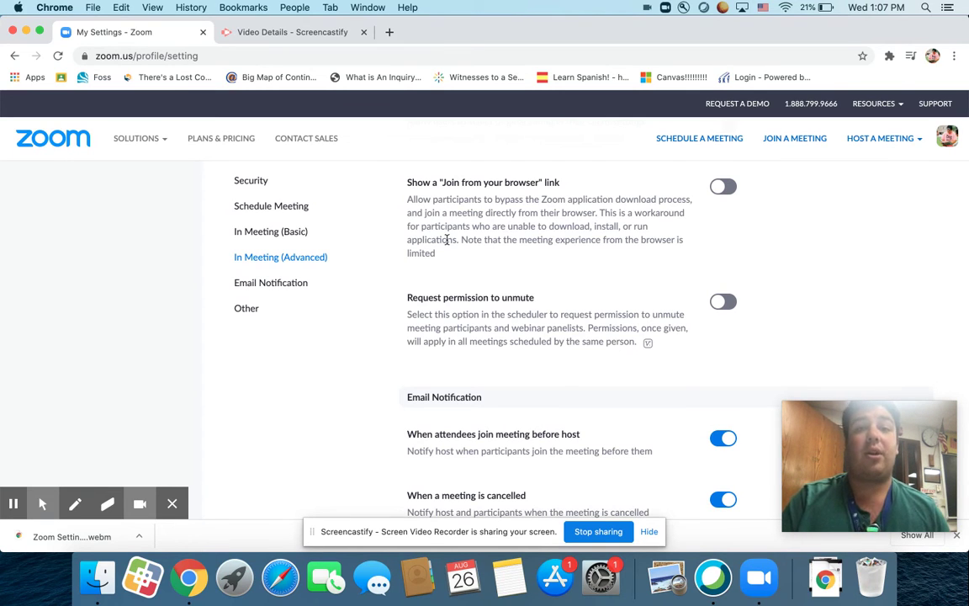
left_click(722, 186)
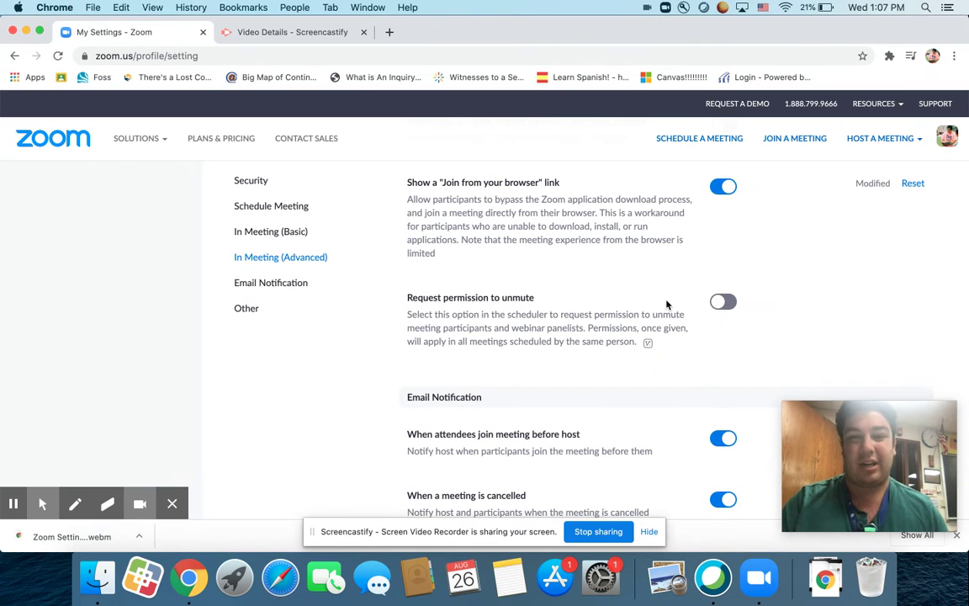
Review the Email Notification and Other settings, including invitation email and schedule privilege, and return to the advanced in-meeting options
scroll(666, 304, "down", 2)
scroll(666, 305, "down", 10)
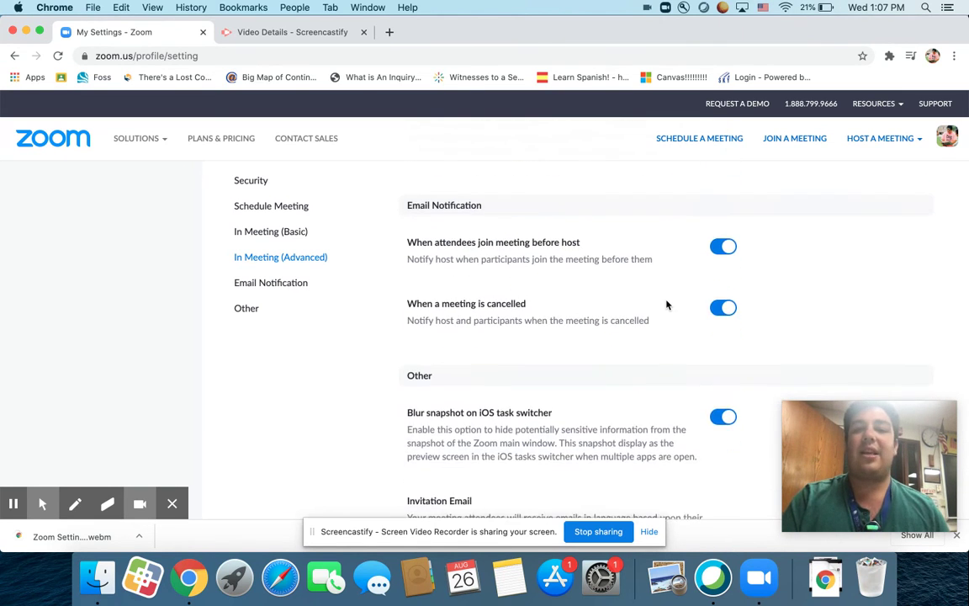
scroll(666, 305, "down", 5)
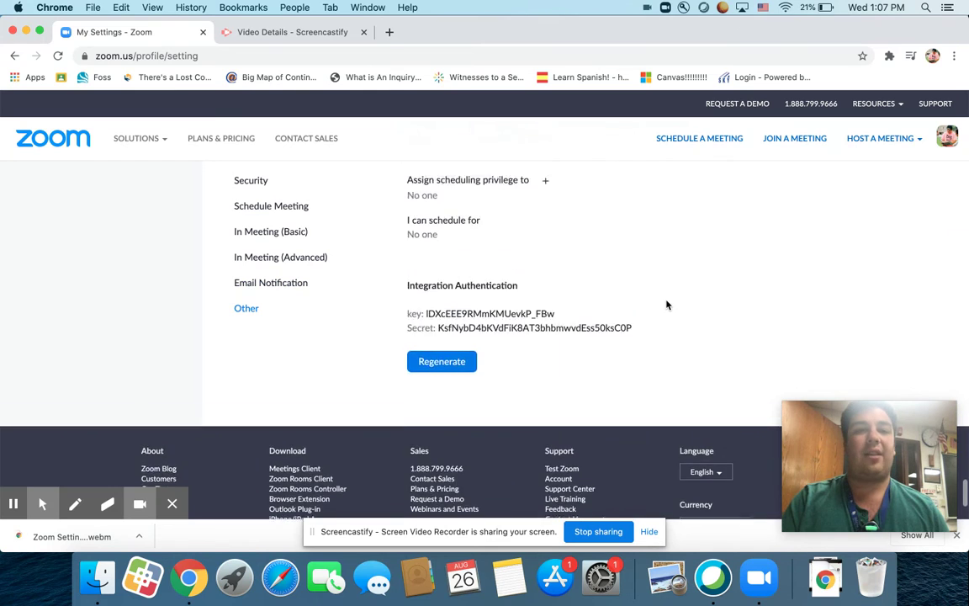
scroll(666, 305, "up", 3)
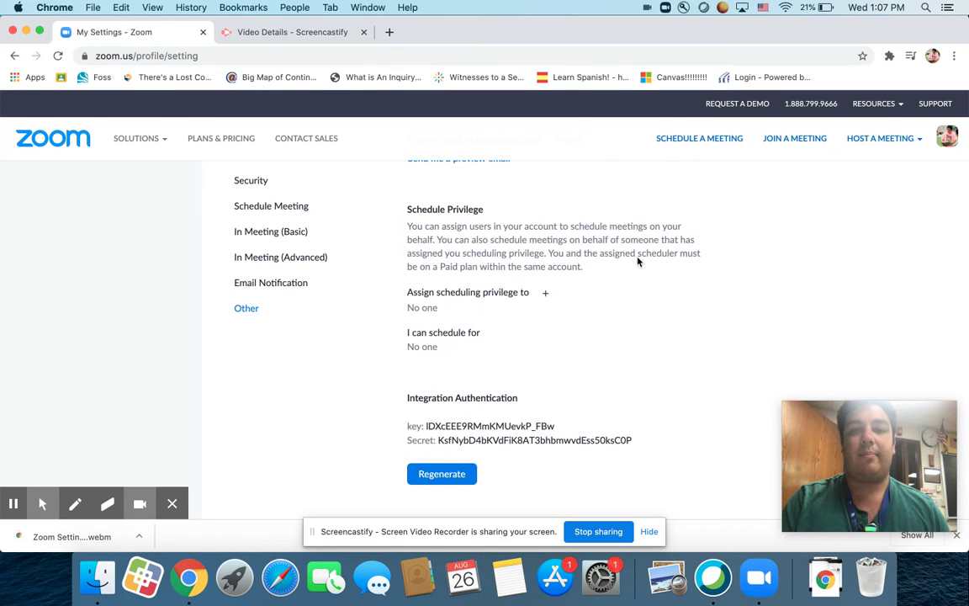
scroll(470, 357, "up", 2)
scroll(552, 351, "up", 3)
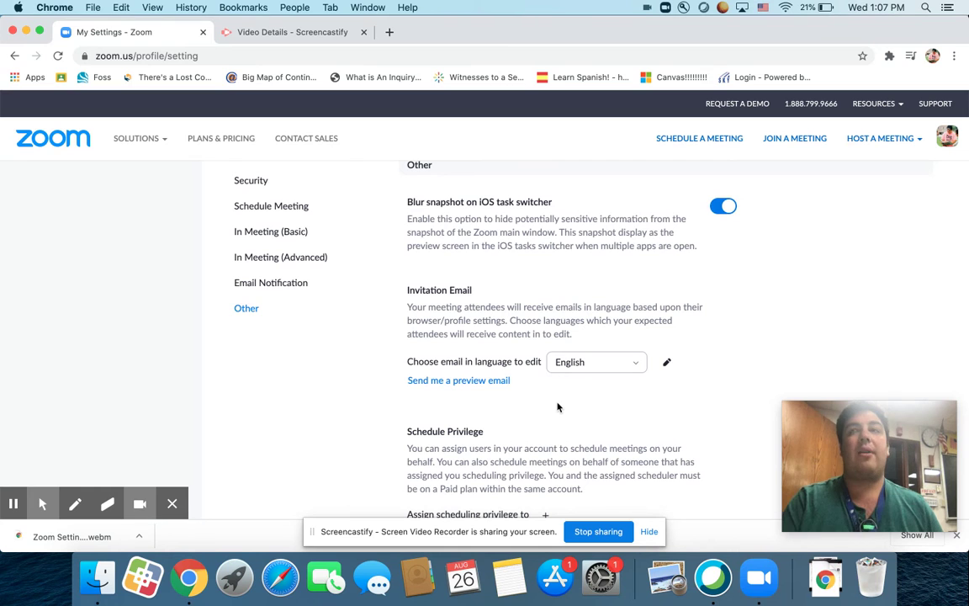
scroll(557, 407, "up", 15)
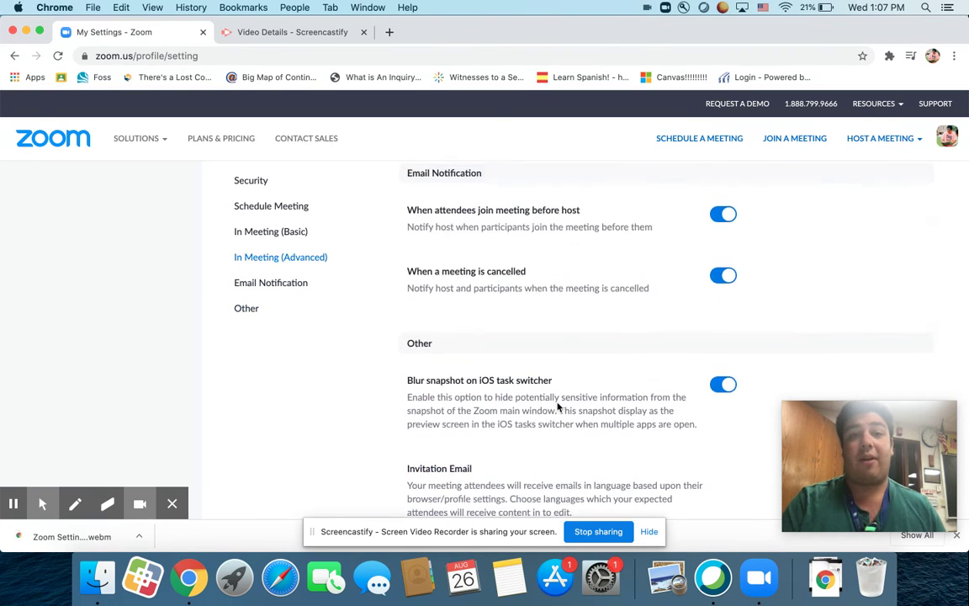
scroll(557, 407, "up", 5)
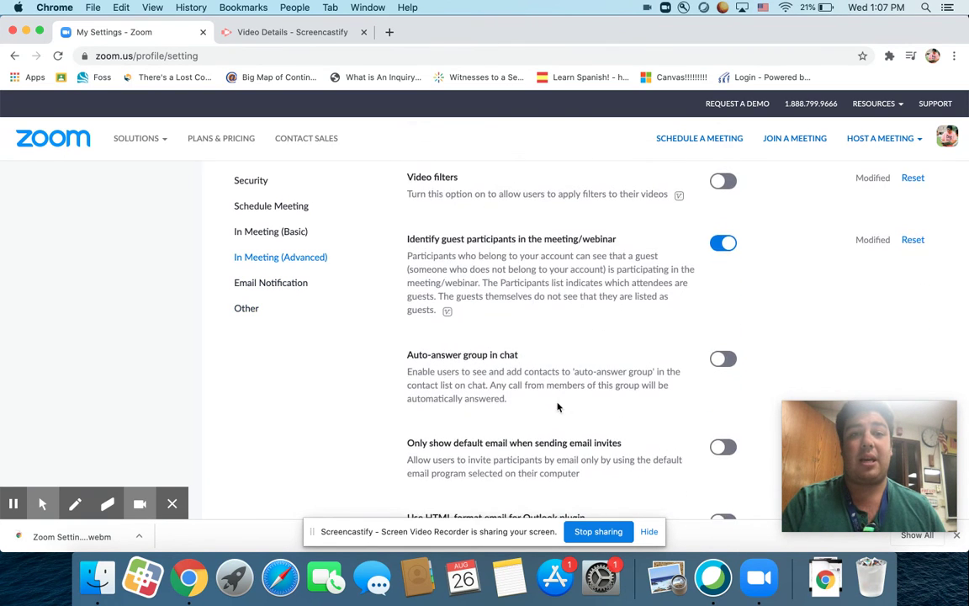
Turn off Remote support in the advanced in-meeting settings to enable the Breakout room option that depends on it
left_click(326, 257)
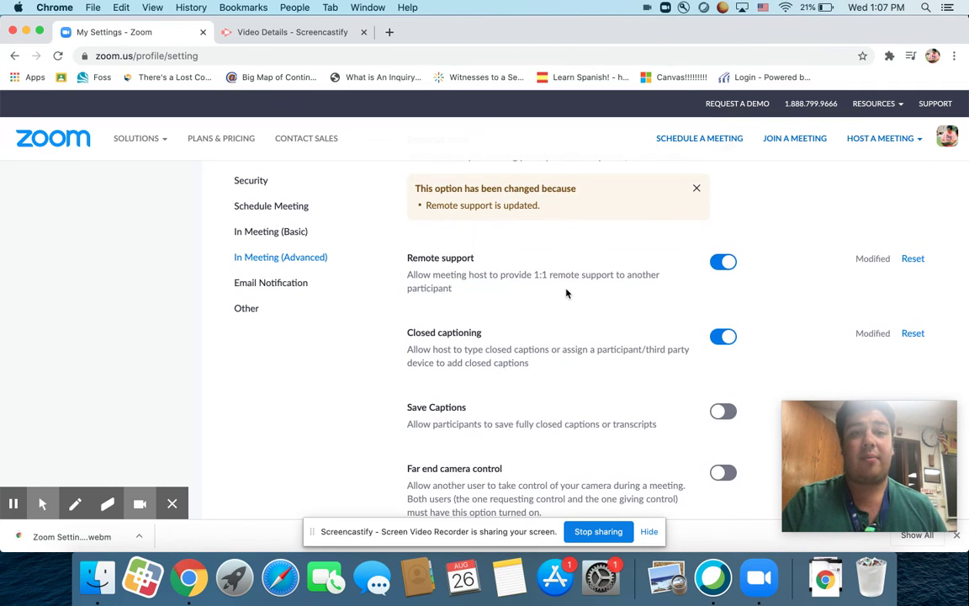
left_click(720, 316)
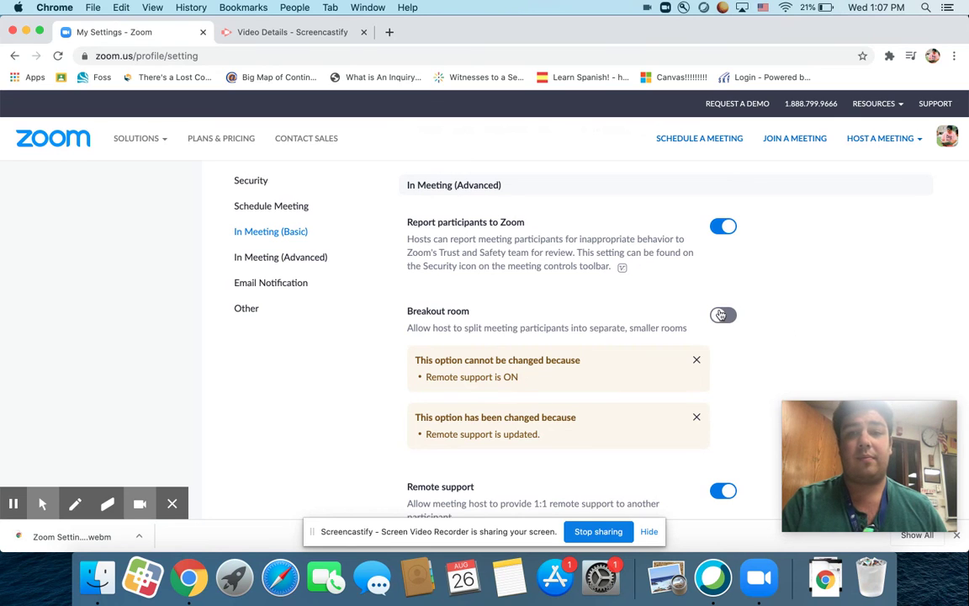
left_click(725, 492)
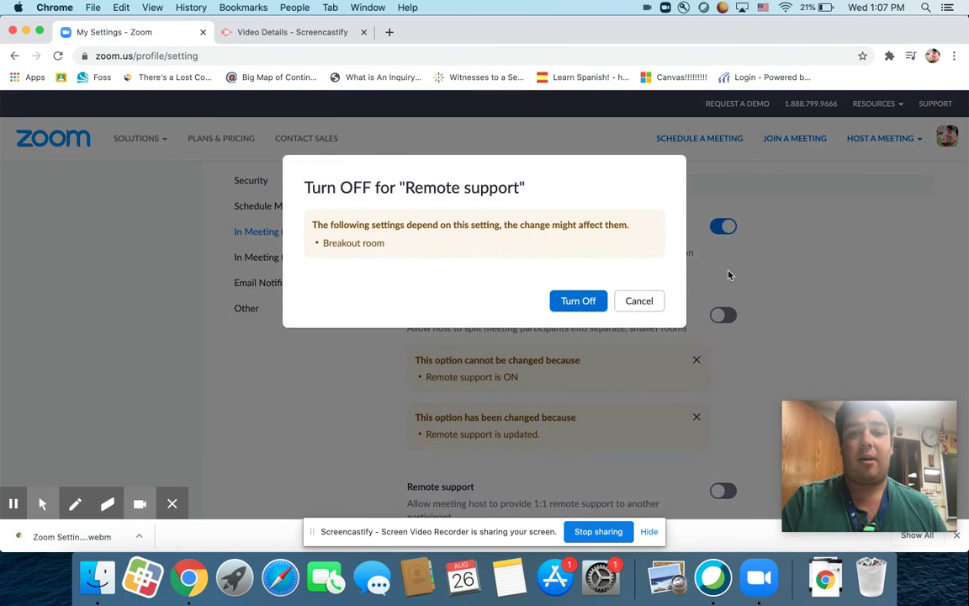
left_click(578, 300)
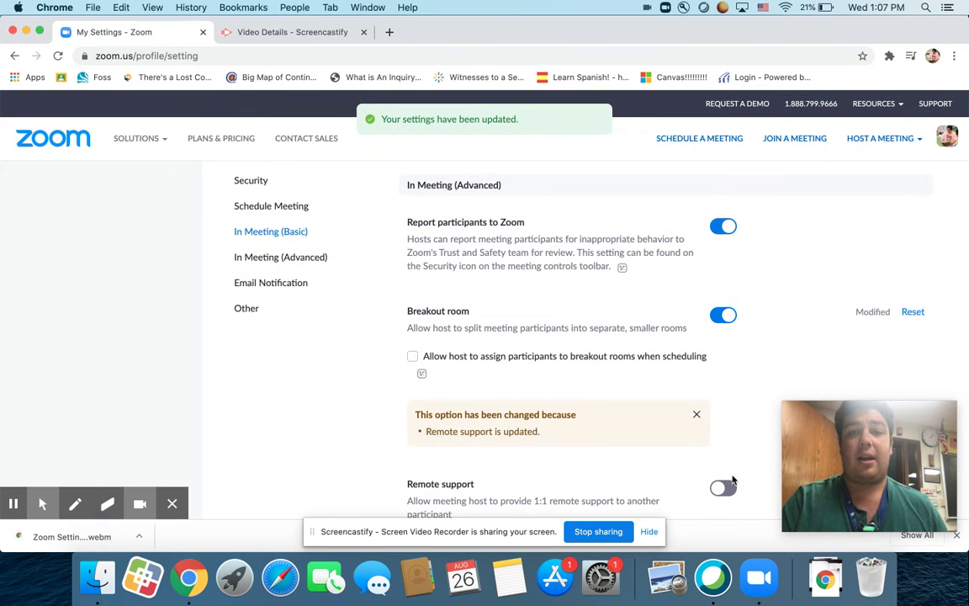
Allow the host to assign participants to breakout rooms when scheduling, and save the Breakout room setting
scroll(477, 459, "down", 1)
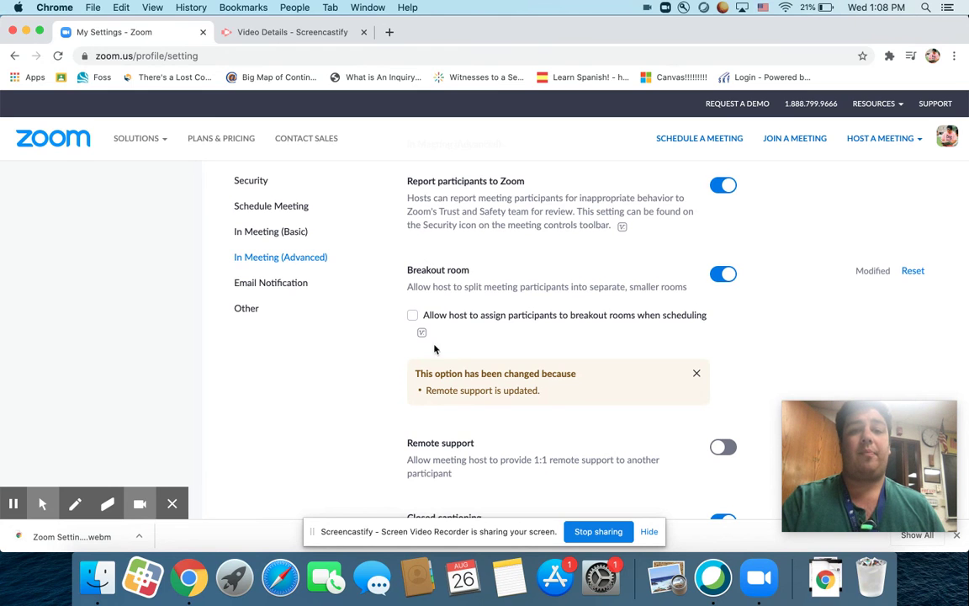
left_click(413, 317)
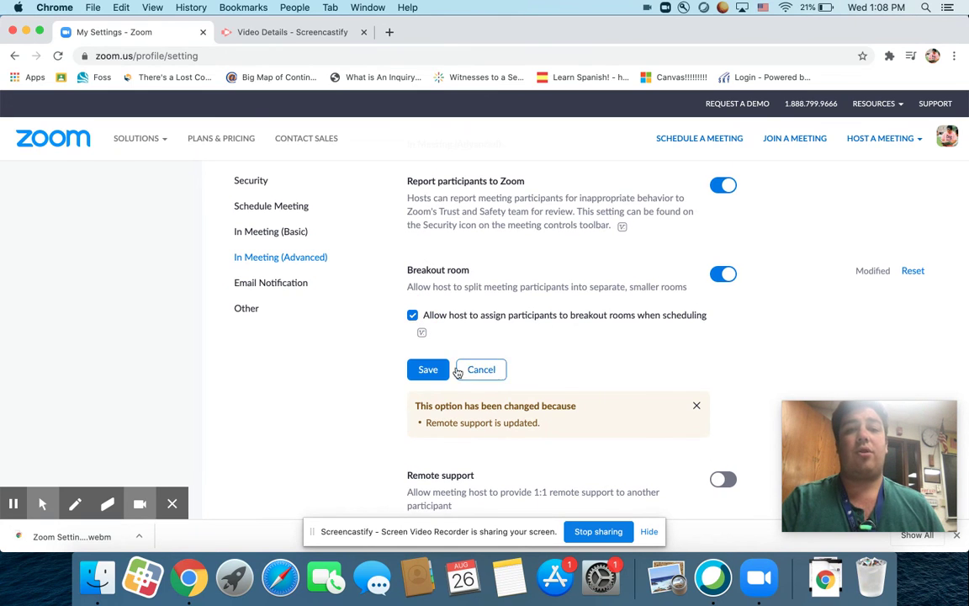
left_click(444, 368)
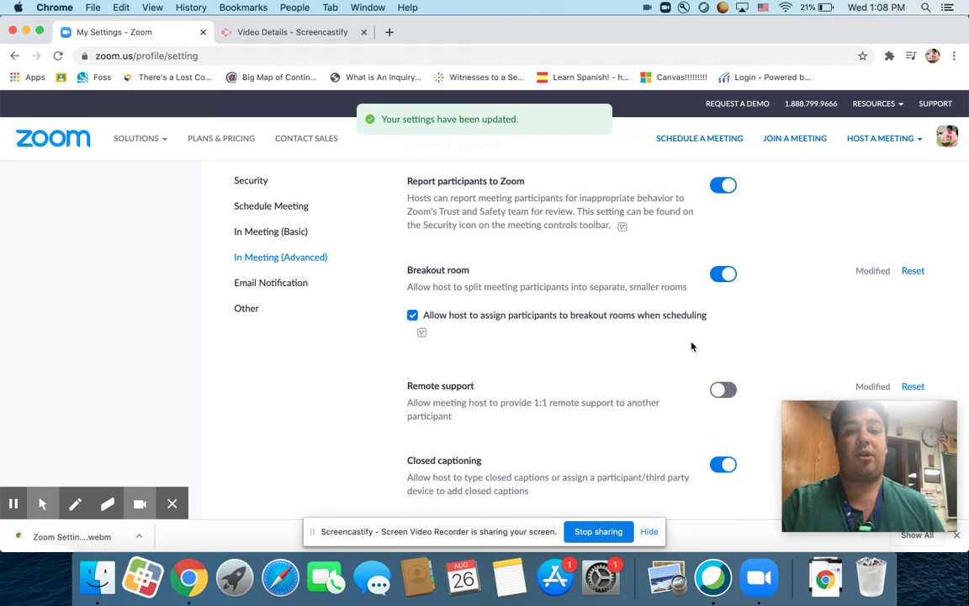